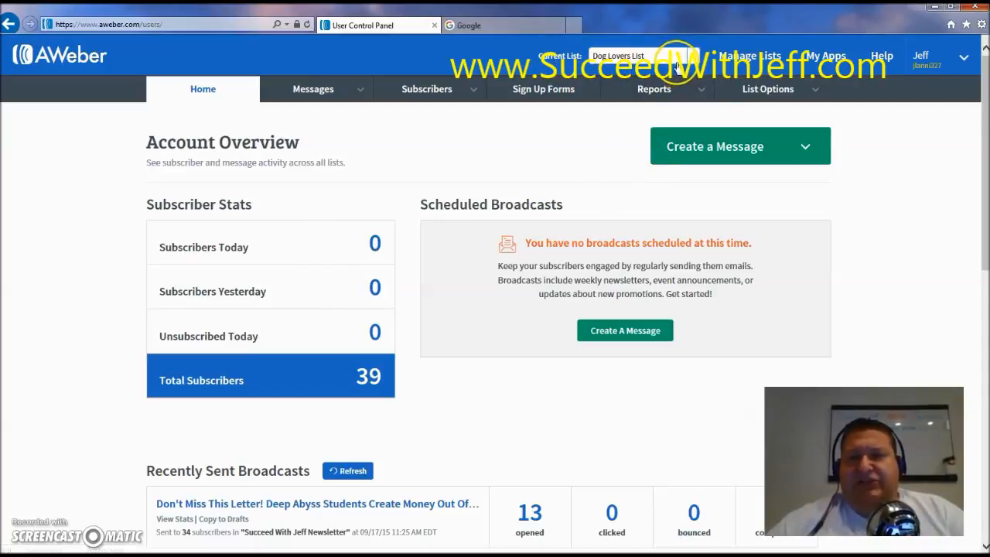
Step: Start a new broadcast message using the Drag & Drop Email Builder
mouse_move(313, 93)
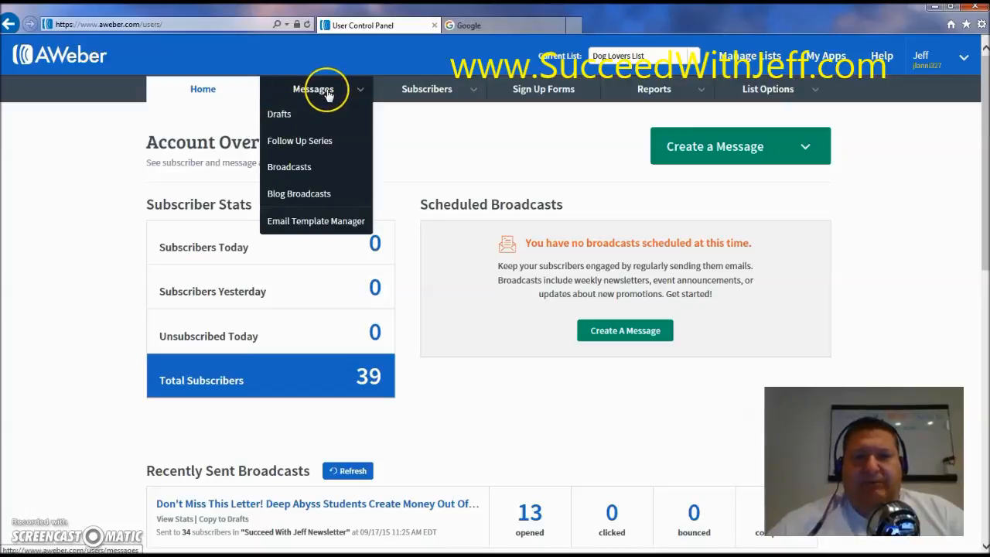
click(295, 170)
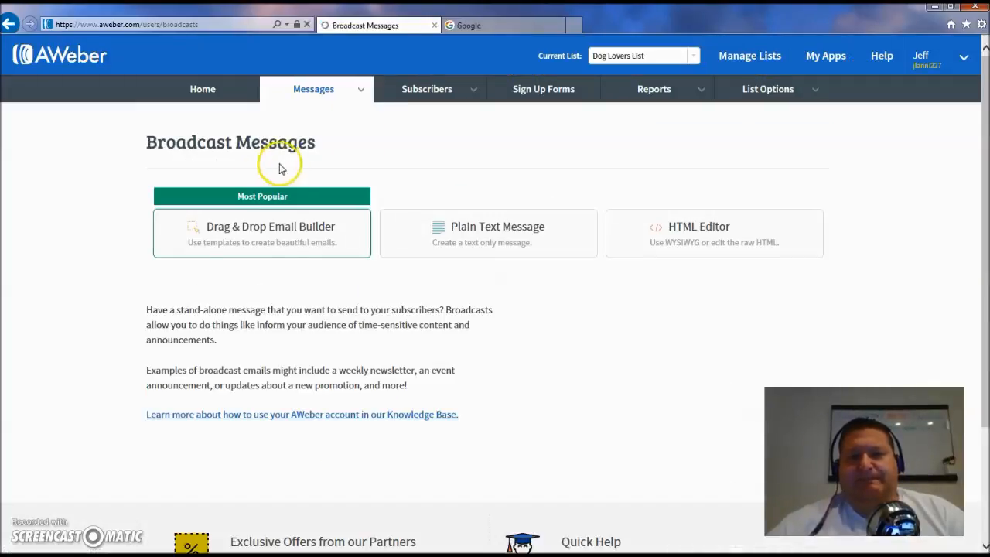
click(259, 235)
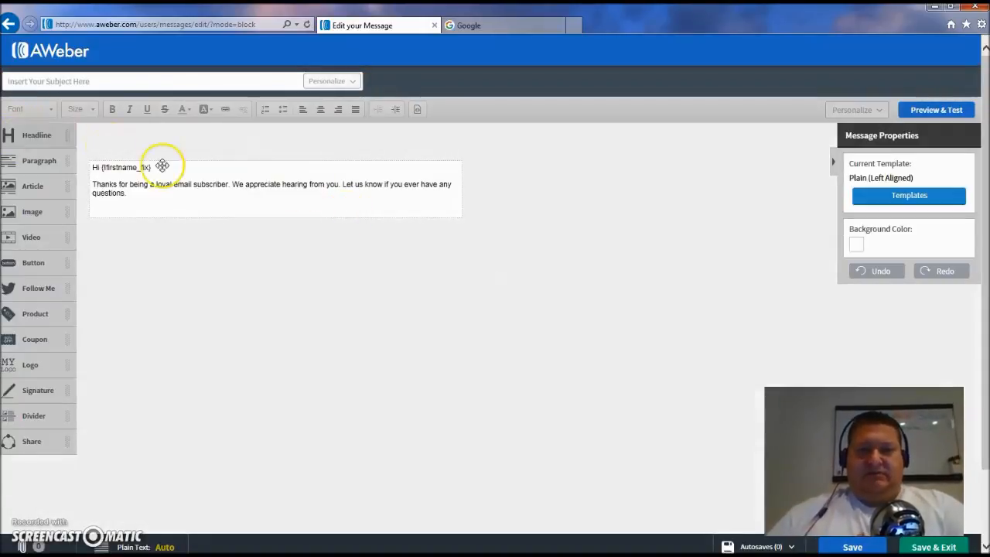
Step: Replace the first-name greeting with "Hey There," followed by a new line
drag(169, 167, 102, 167)
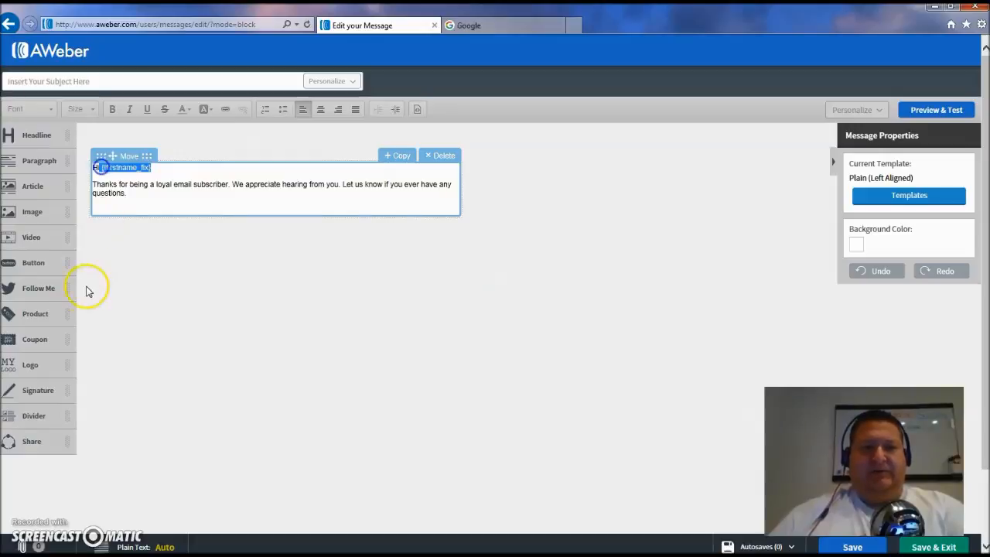
key(BackSpace)
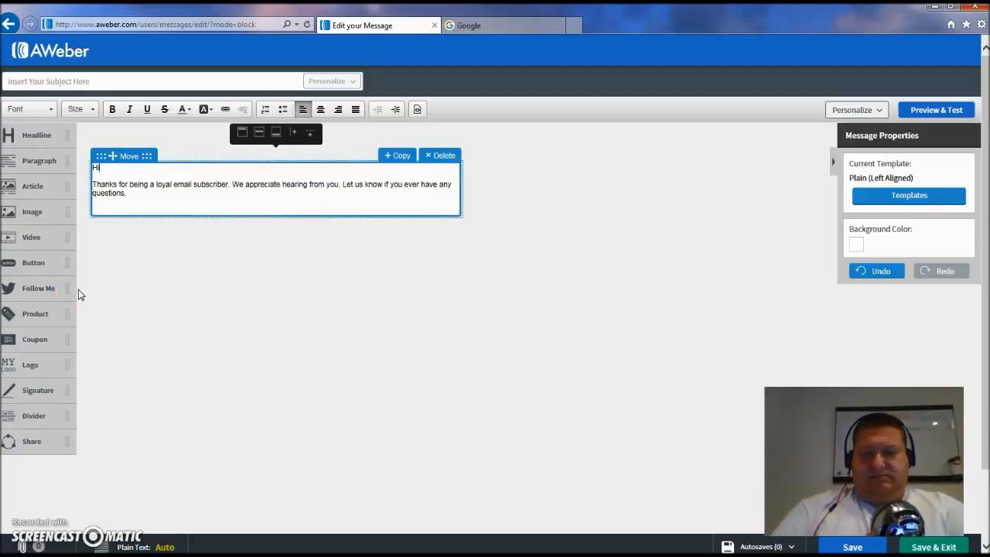
key(Delete)
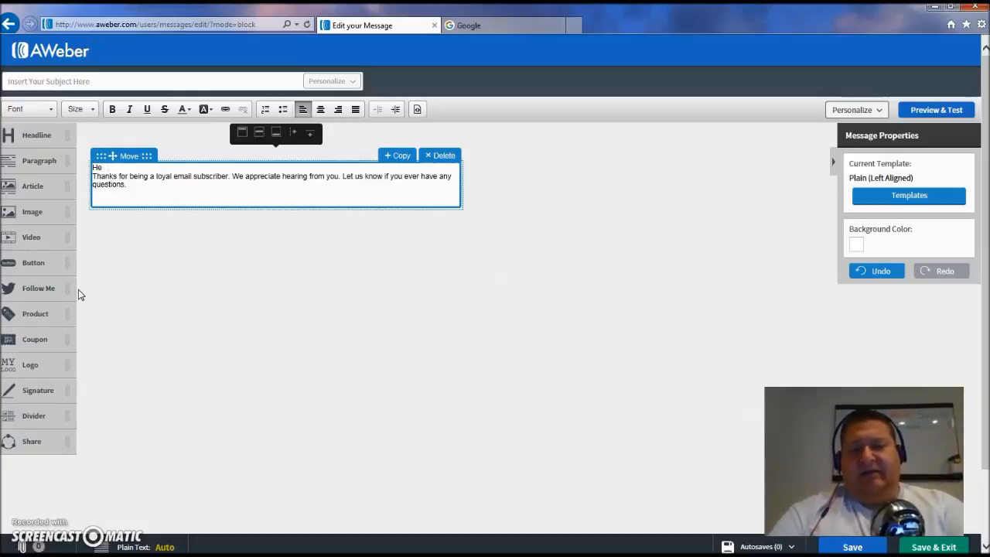
text(y There,)
key(Return)
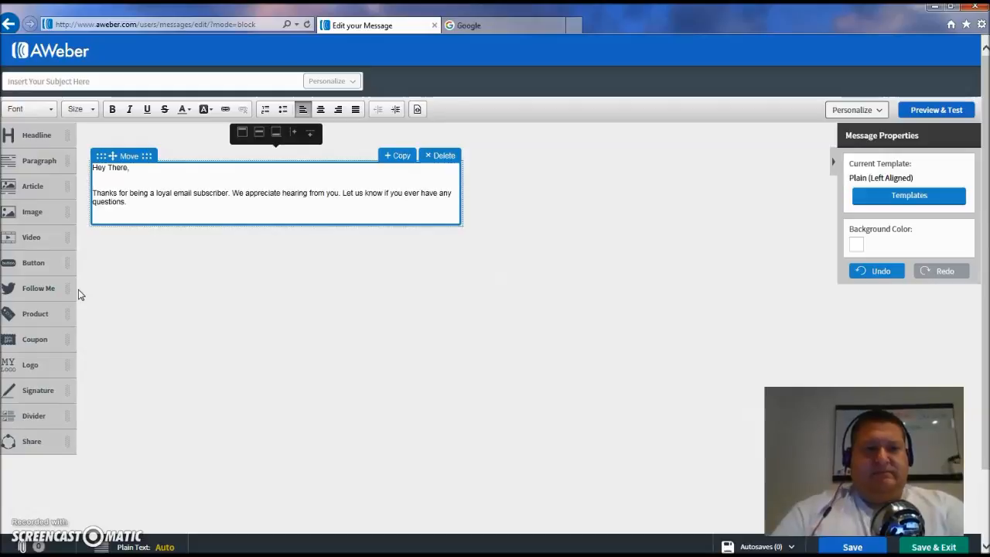
Step: Replace the body paragraph with "Today's tip is about natural Dog Food."
drag(126, 203, 78, 195)
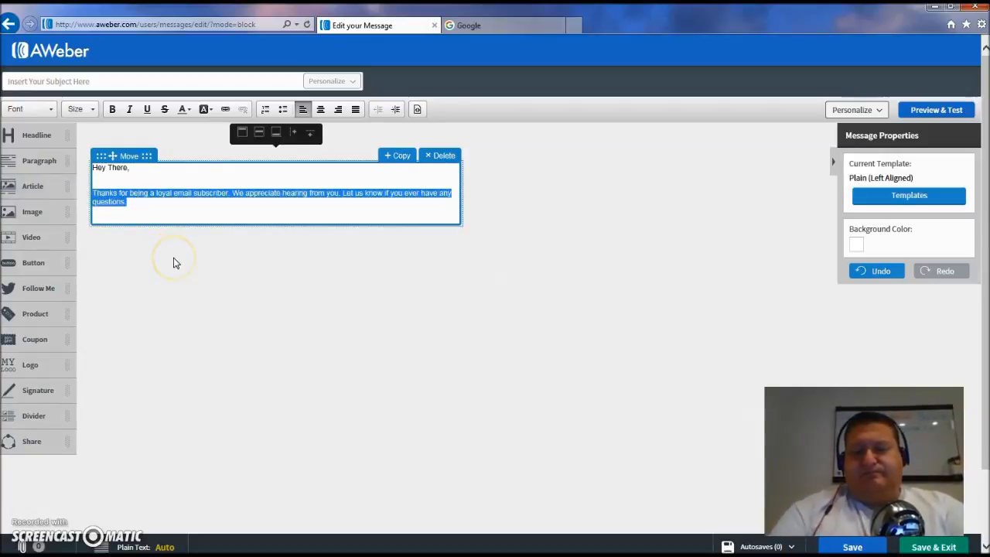
text(Today's tip is about nat)
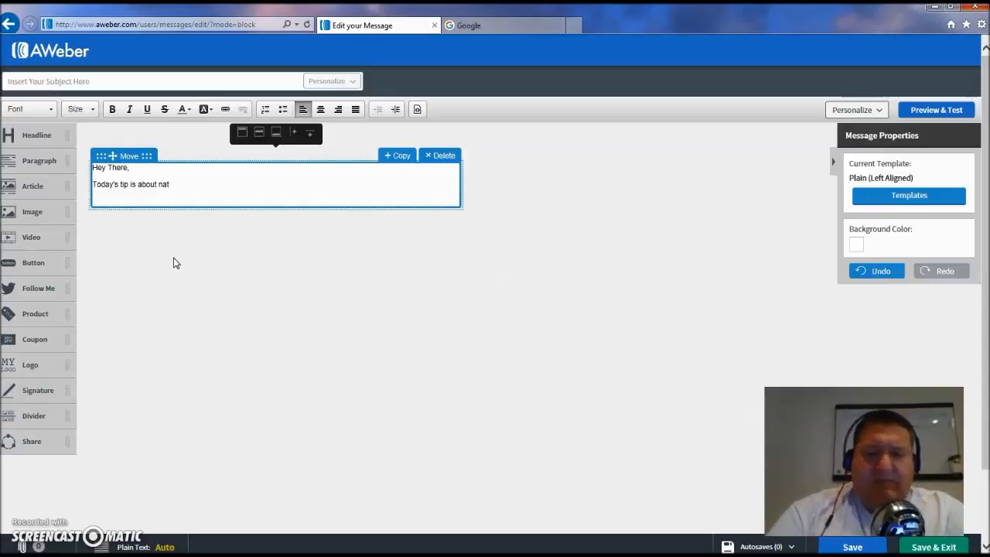
text(g Food.)
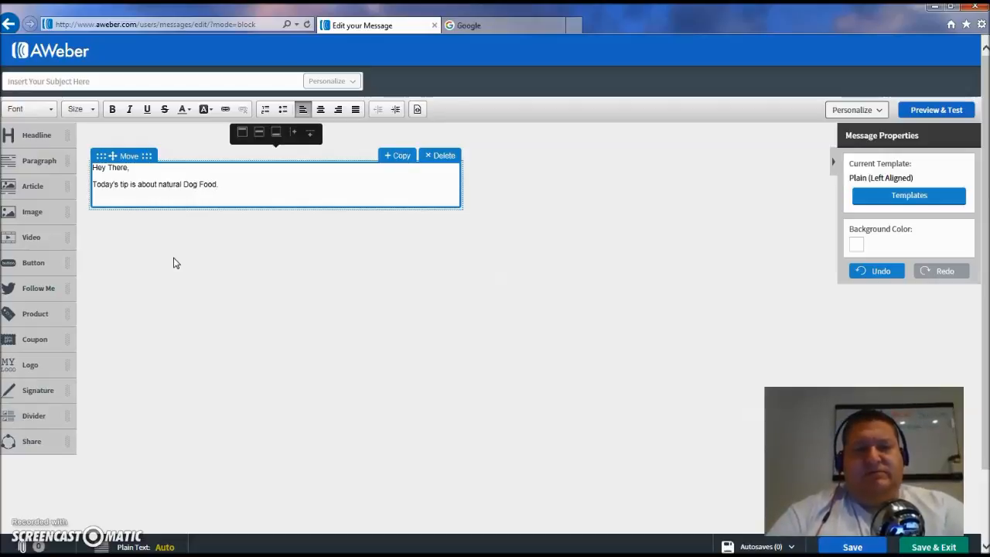
Step: Add three "Yada" lines followed by a "Thanks," sign-off and the sender's name
key(Return)
text(Yada)
key(Return)
text(Yada)
key(Return)
text(Y)
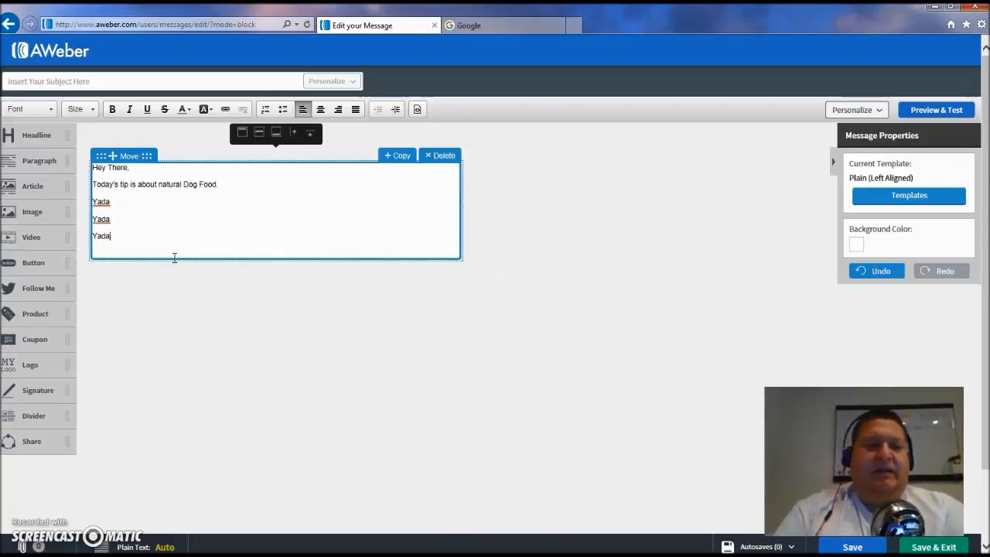
key(Return)
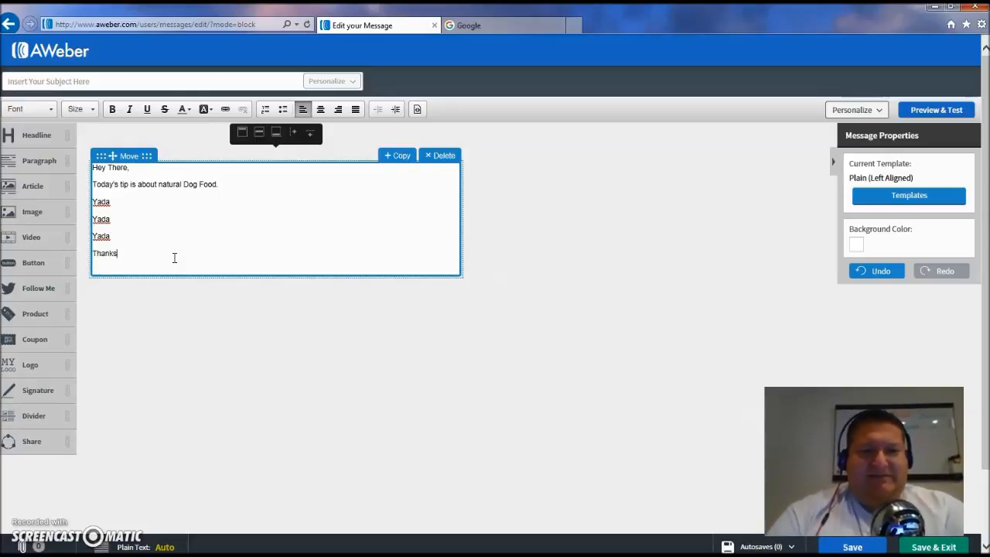
key(Return)
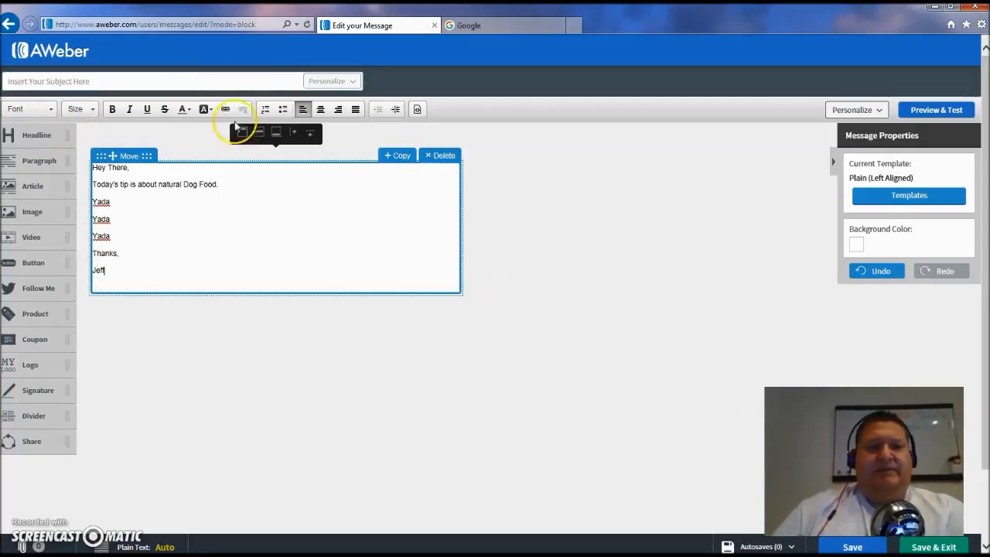
Step: Set the subject to "Natural Dog Food...Is It Worth The Cost" and save and exit the message
click(149, 78)
text(natural)
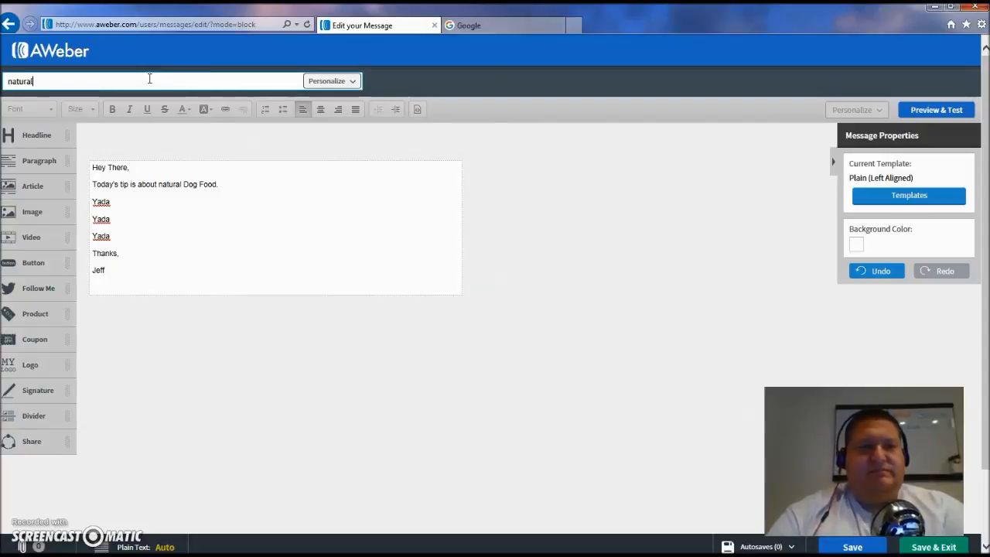
key(BackSpace)
key(BackSpace)
text(Natural Dog Food...Is)
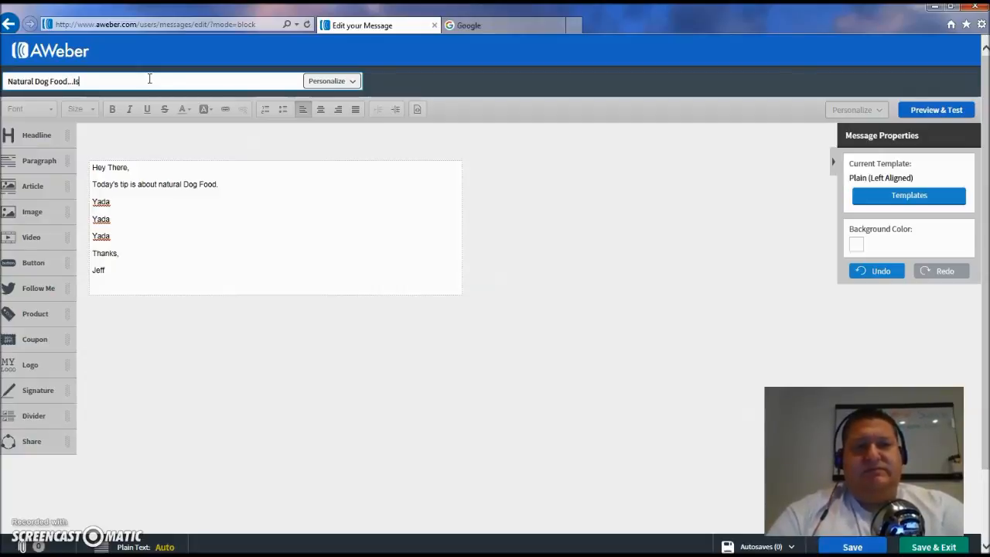
text( It Worth The Cost)
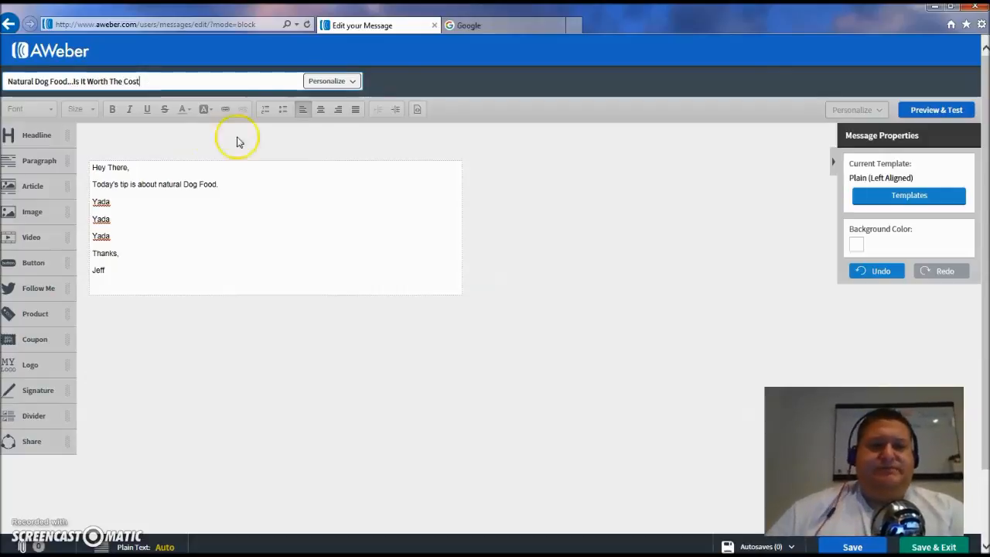
click(952, 547)
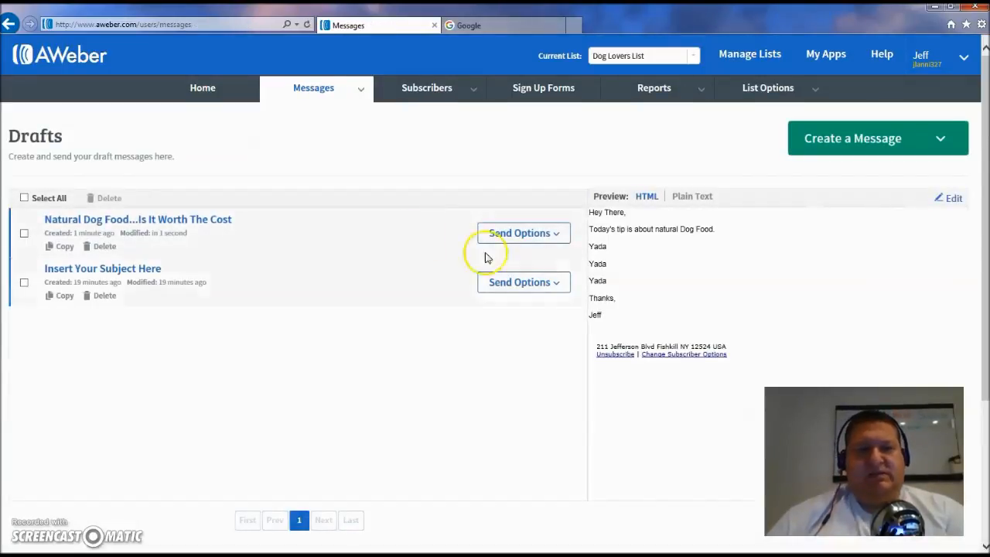
Step: Open the draft's broadcast scheduling settings and review the send-time calendar without changing it
click(559, 230)
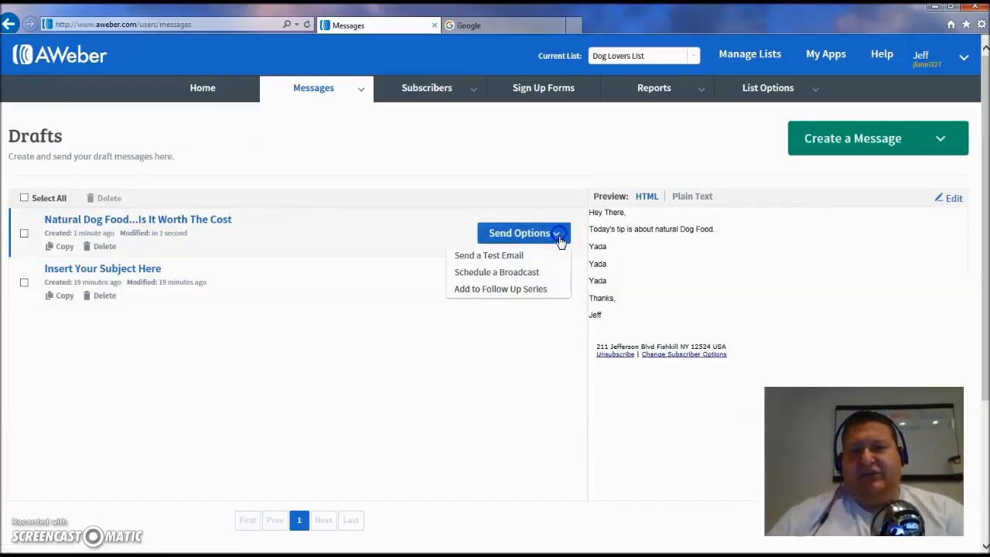
click(514, 274)
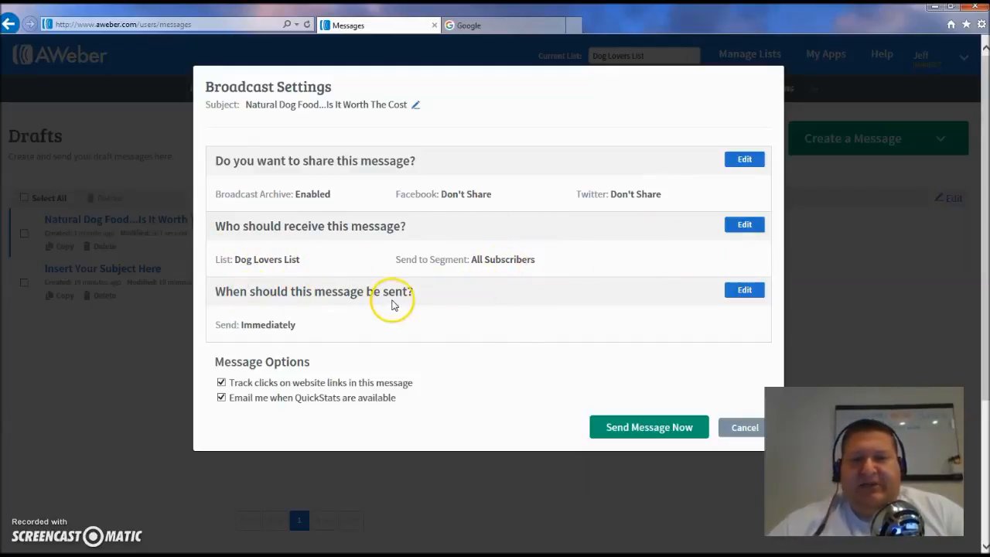
click(744, 291)
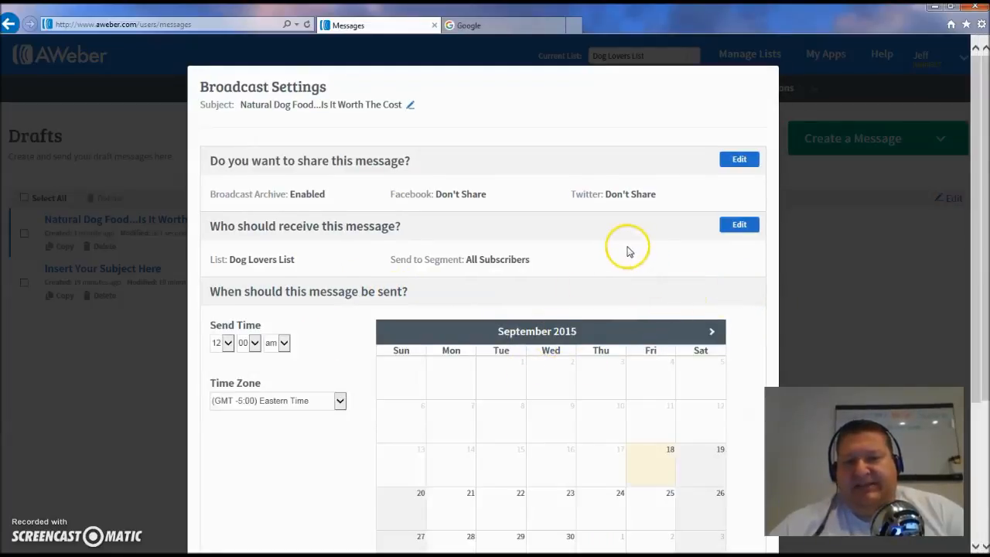
scroll(611, 256, down, 3)
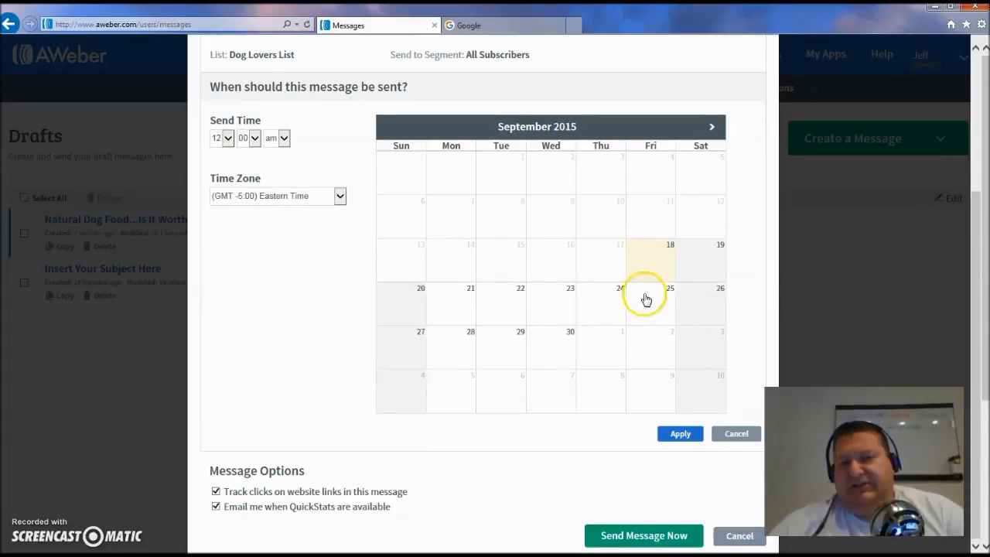
click(315, 266)
scroll(315, 267, up, 3)
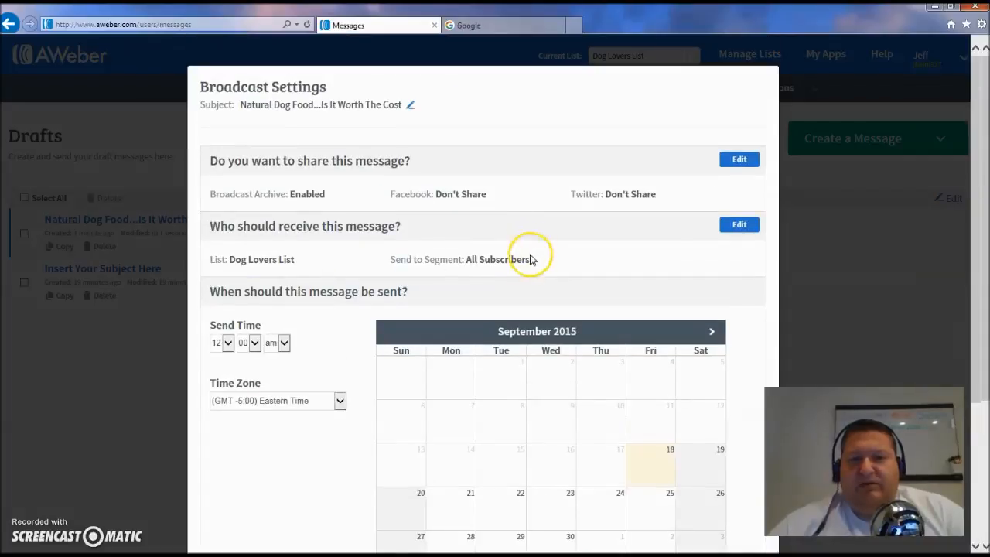
scroll(691, 289, down, 3)
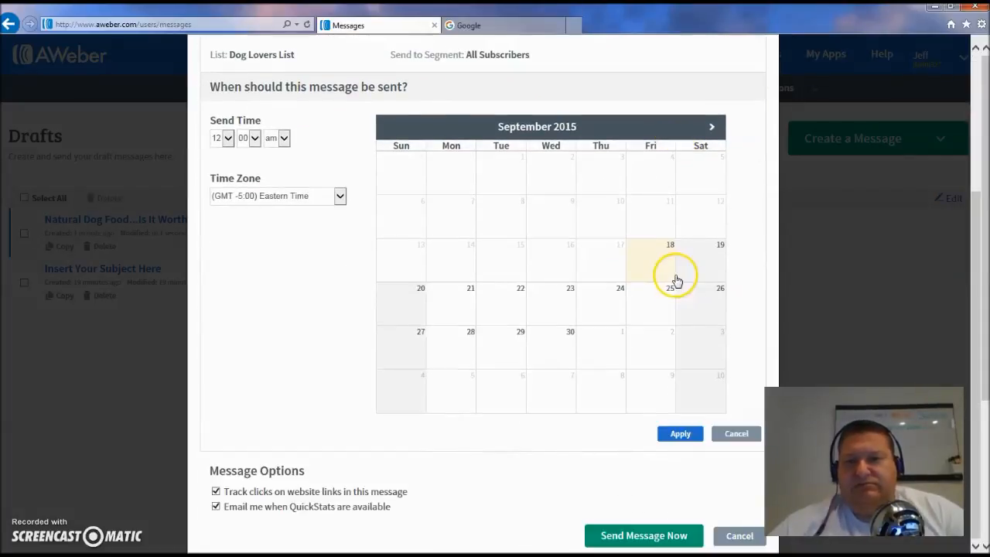
click(735, 434)
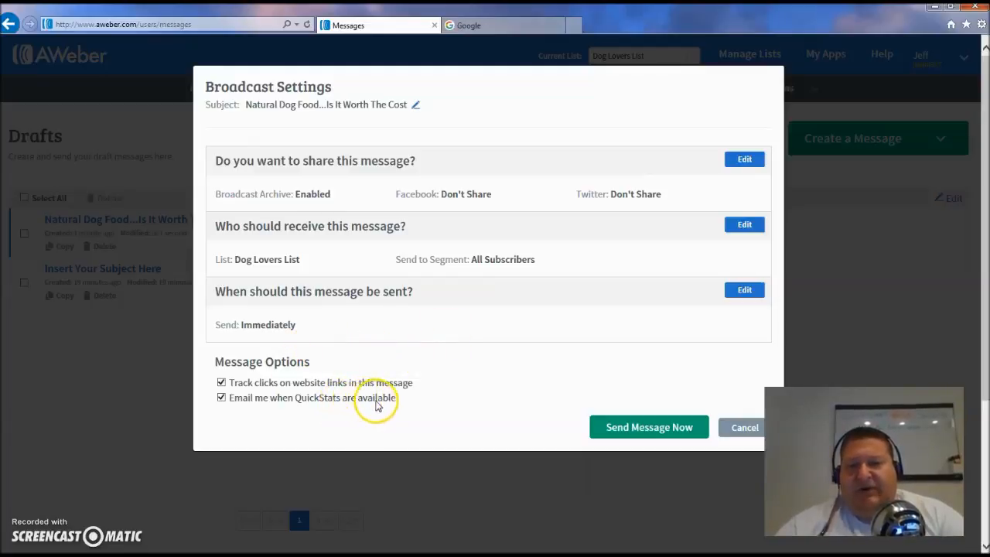
Step: Uncheck the QuickStats email and link click tracking options, then send the message now
click(221, 398)
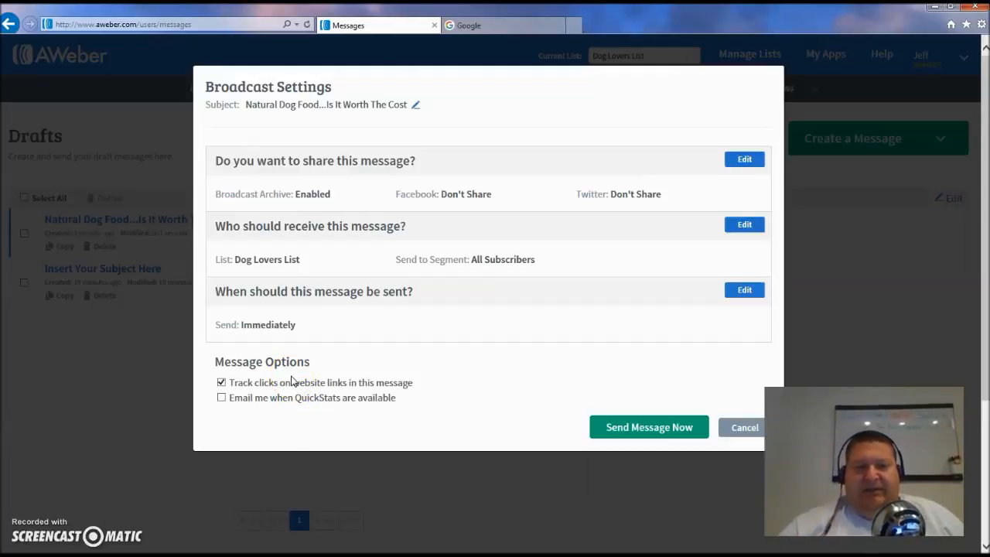
click(222, 383)
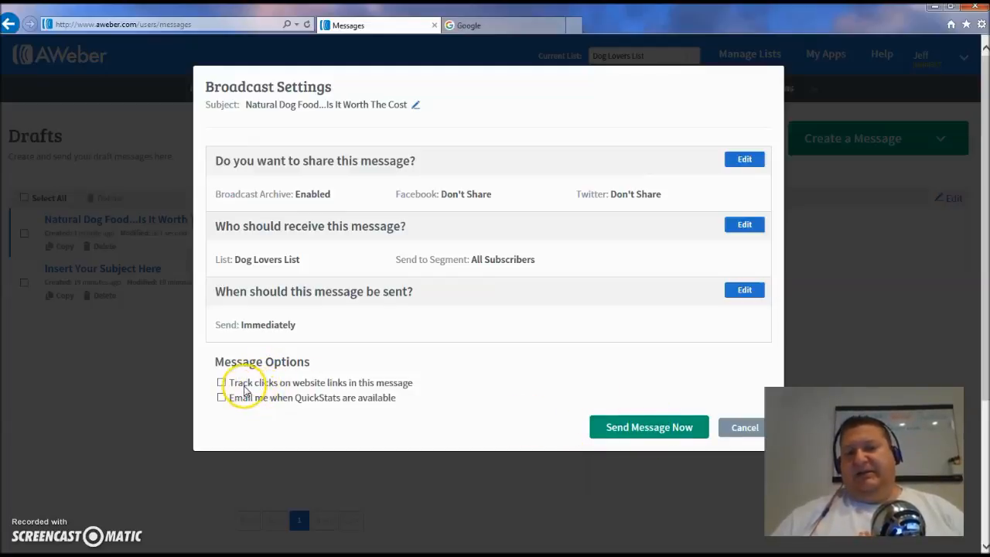
click(662, 430)
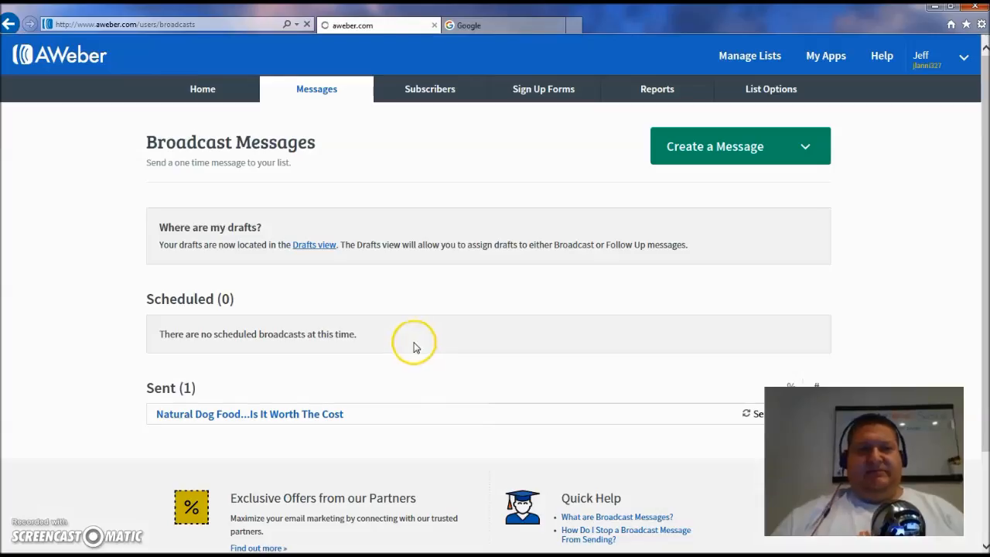
Step: Switch the current list to Succeed With Jeff Newsletter
scroll(443, 362, down, 2)
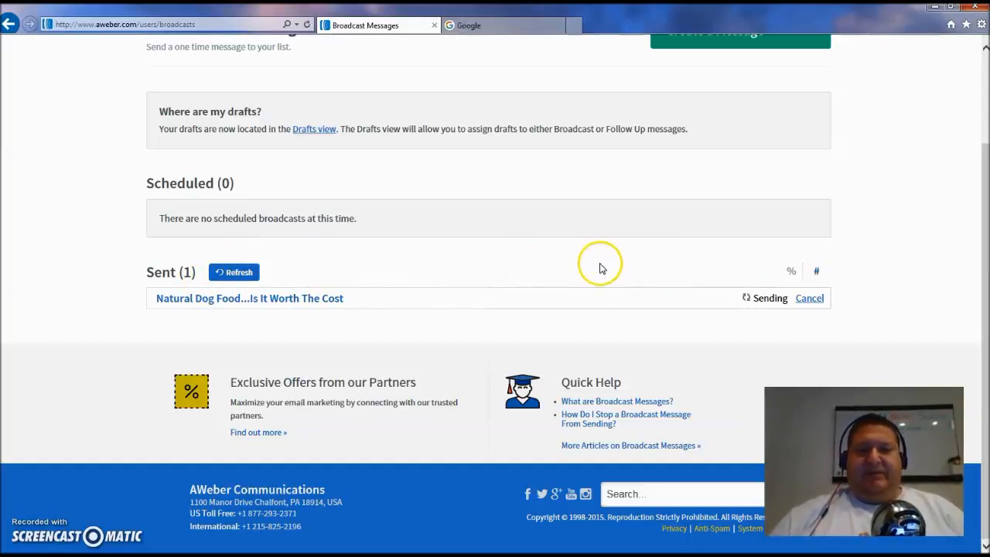
scroll(554, 268, up, 2)
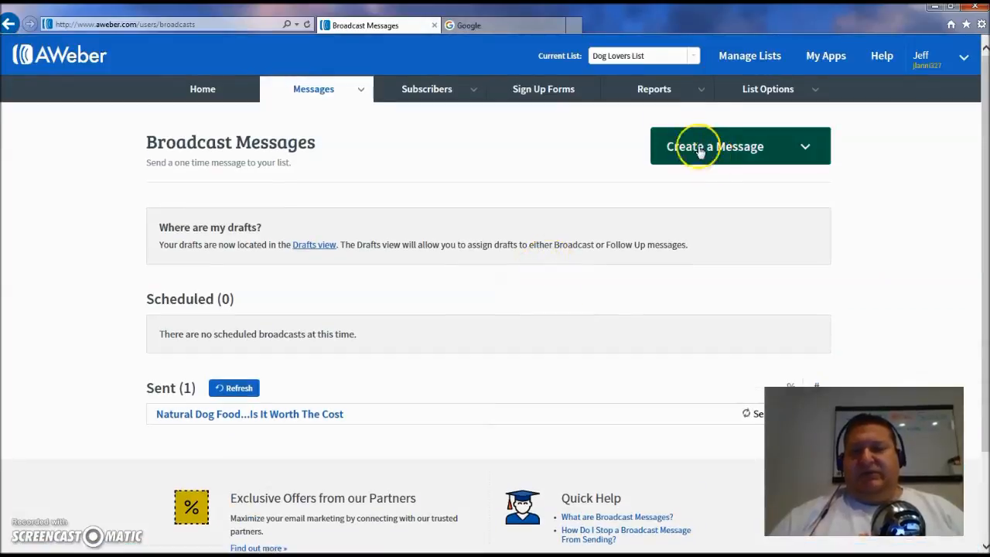
click(692, 56)
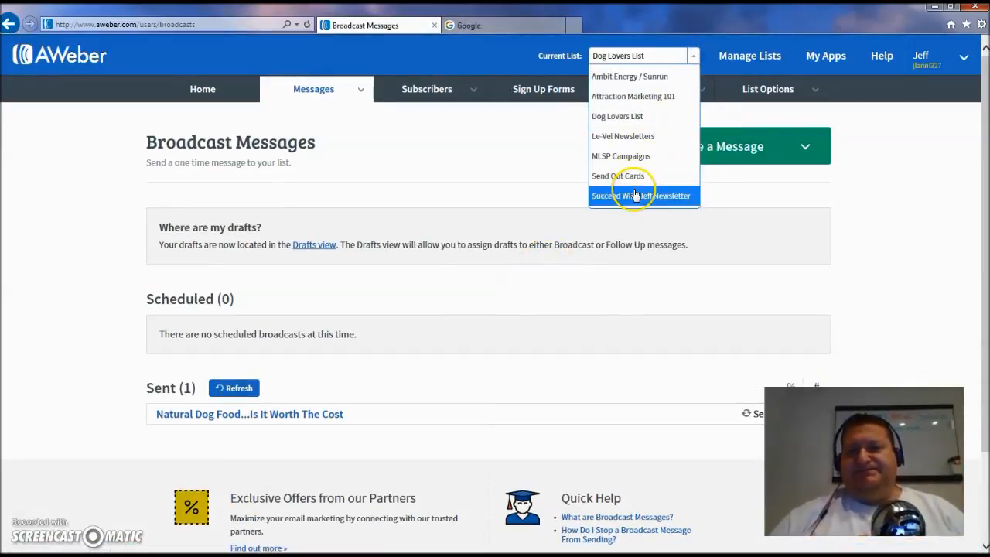
click(633, 195)
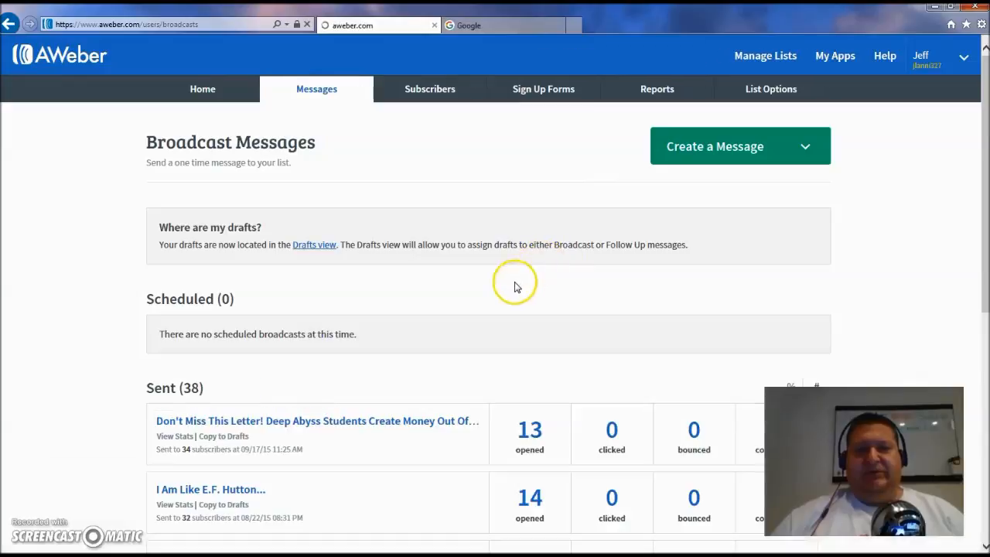
Step: Page through the sent broadcasts to review their open and click statistics
scroll(512, 296, down, 5)
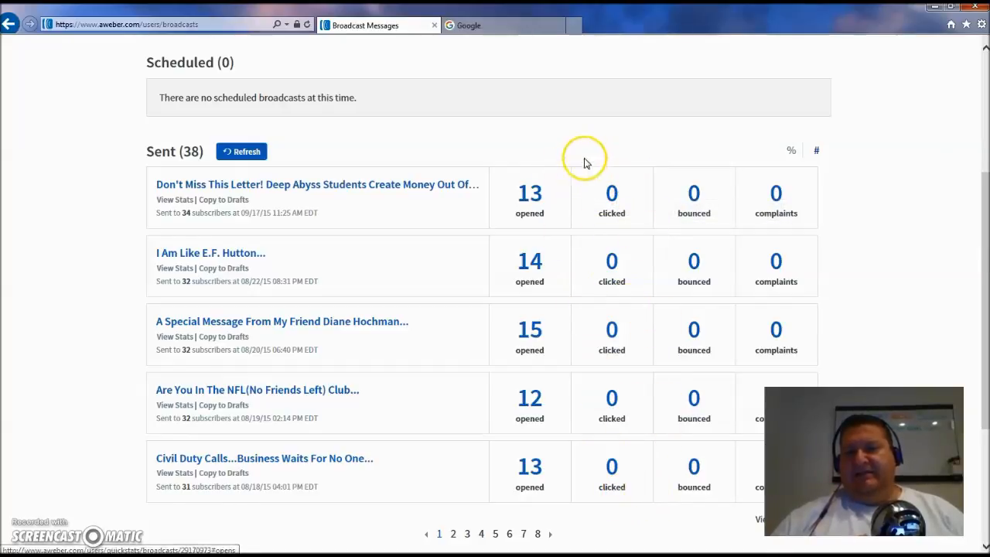
scroll(630, 251, down, 3)
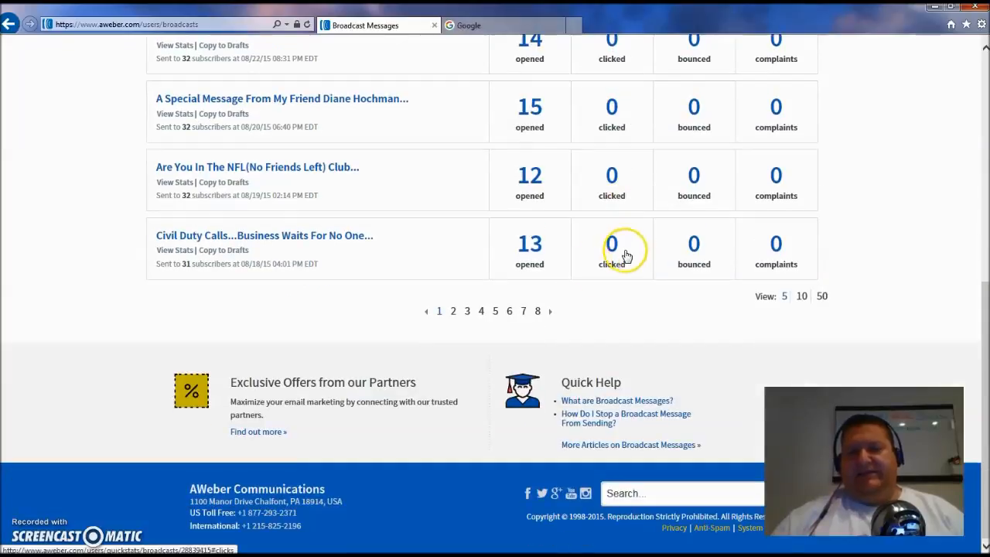
click(539, 310)
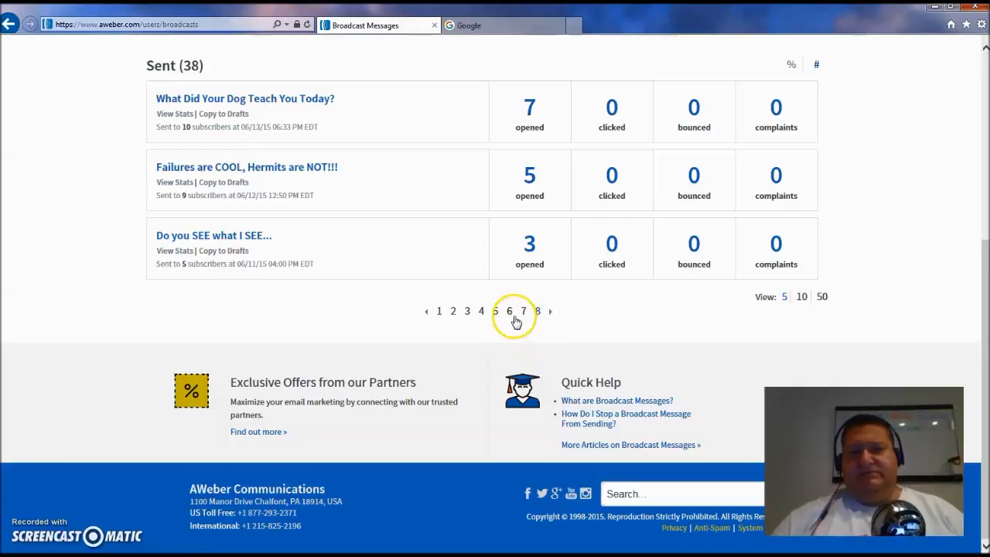
click(524, 312)
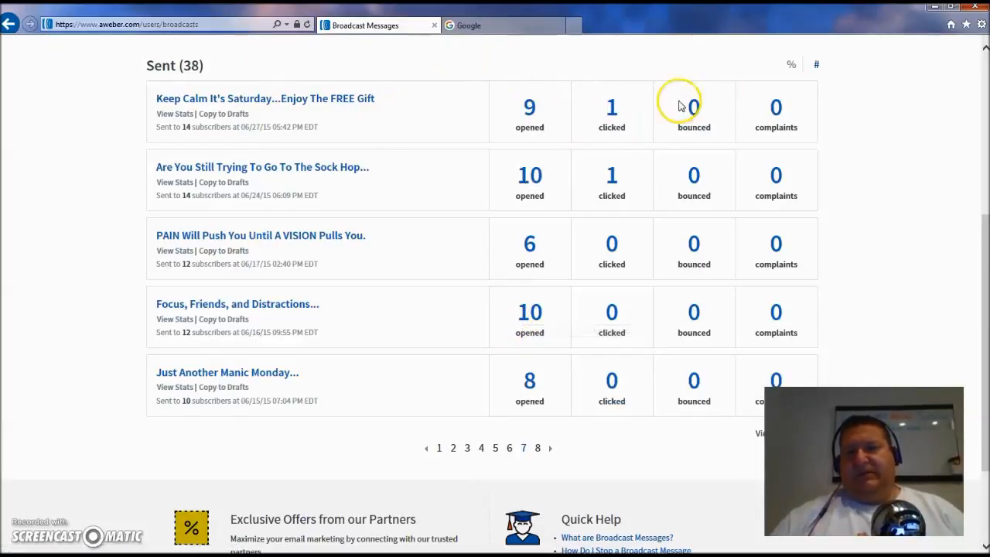
click(510, 450)
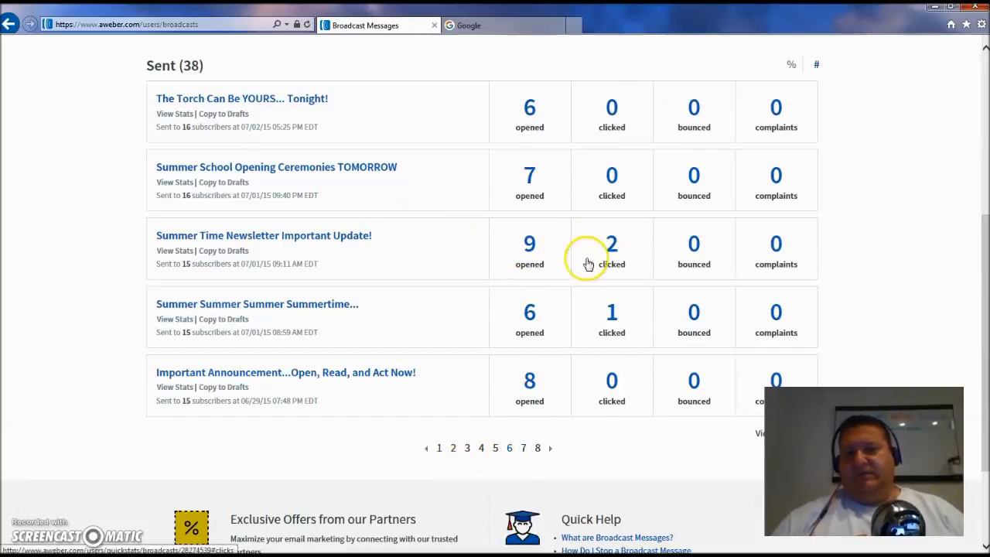
click(496, 450)
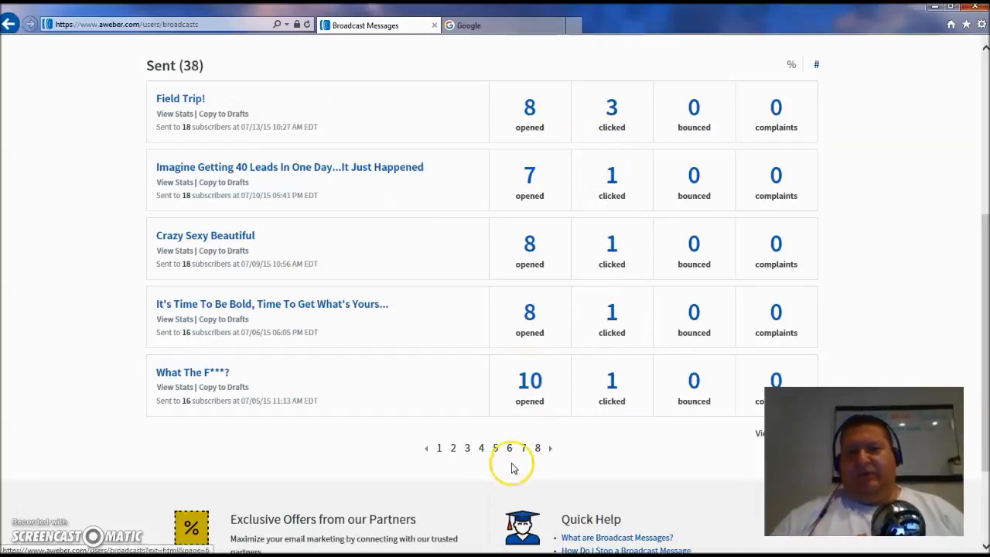
click(469, 449)
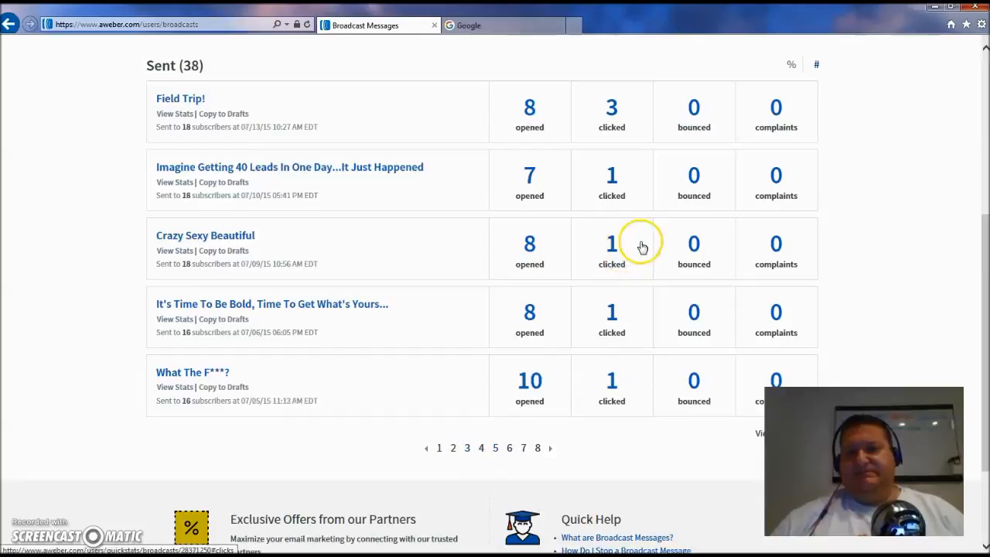
click(453, 448)
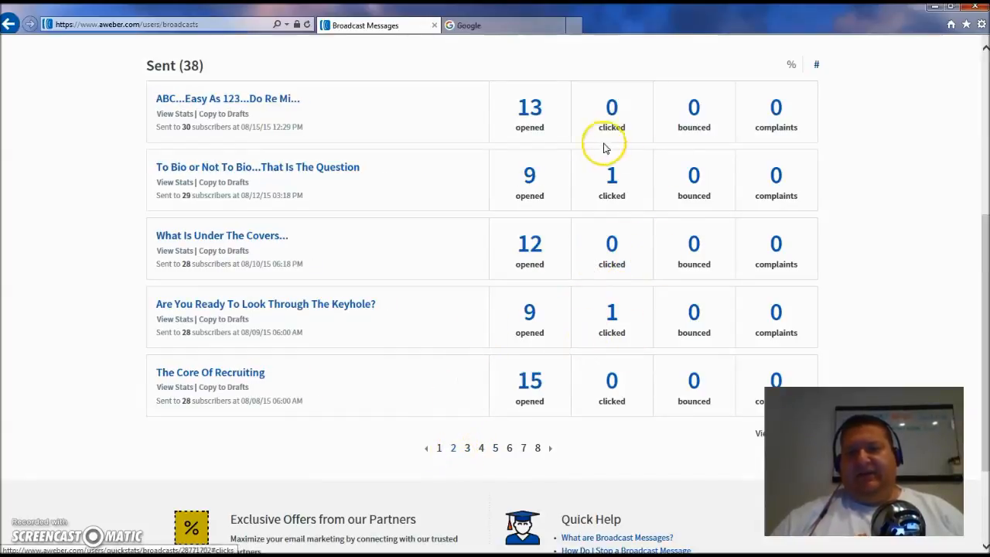
click(440, 451)
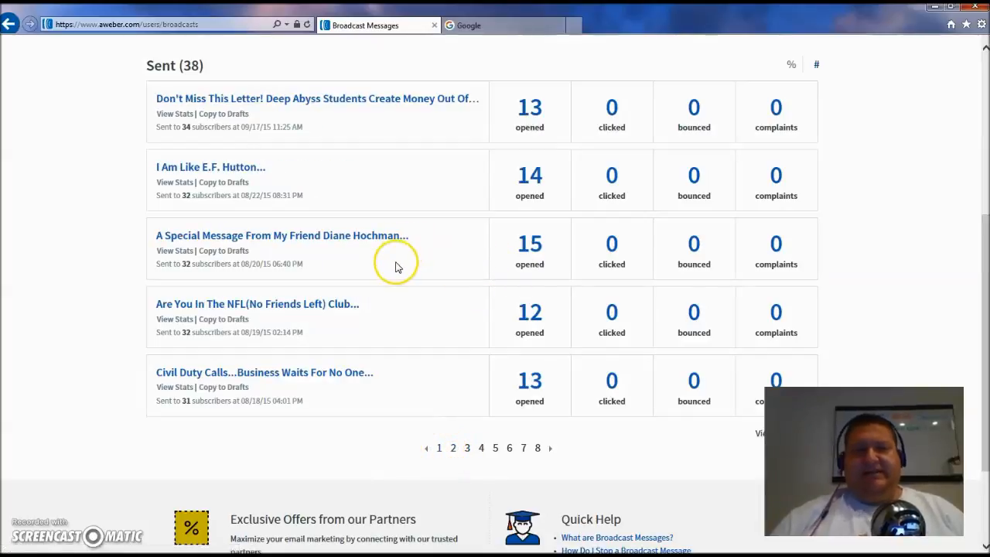